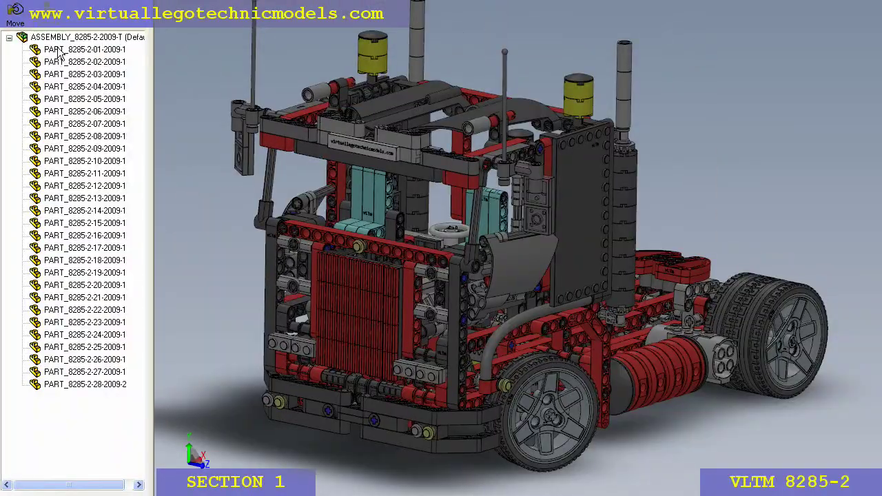
# Highlight PART_8285-2-01, then the cab's front frame PART_8285-2-02, in green
pyautogui.click(59, 52)
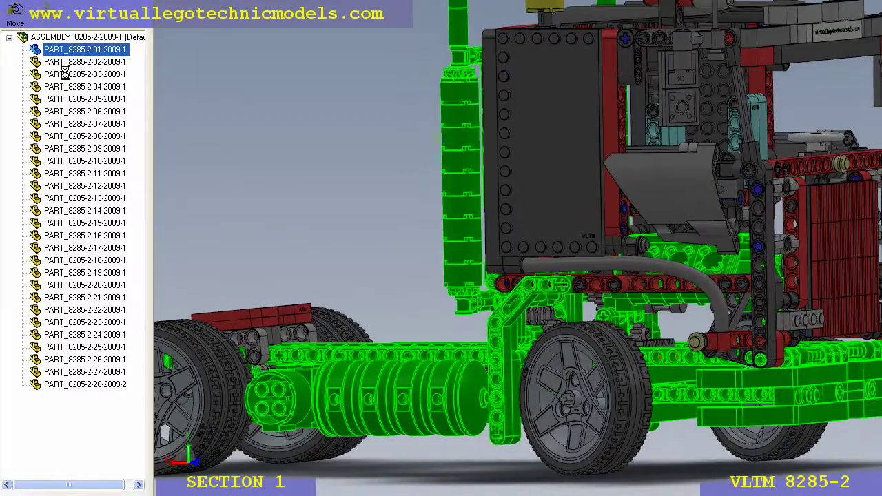
pyautogui.click(66, 62)
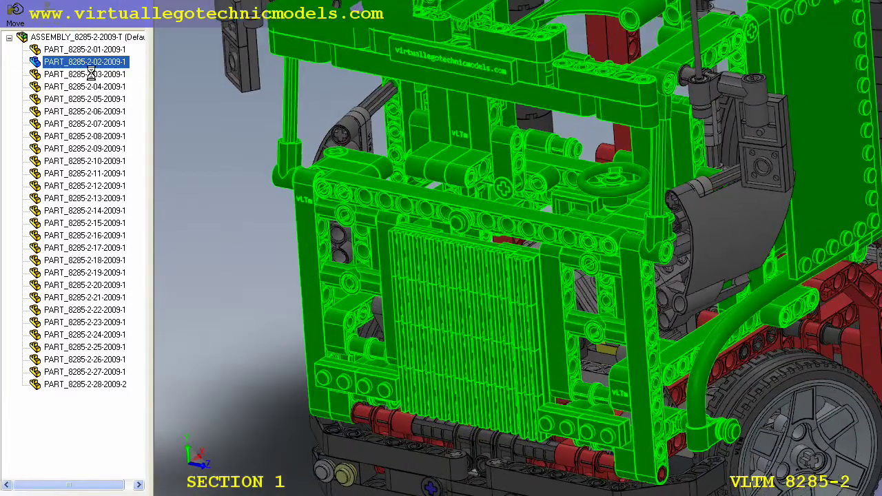
# Highlight PART_8285-2-03, then PART_8285-2-04, the small lever linkage beside the grille
pyautogui.click(90, 74)
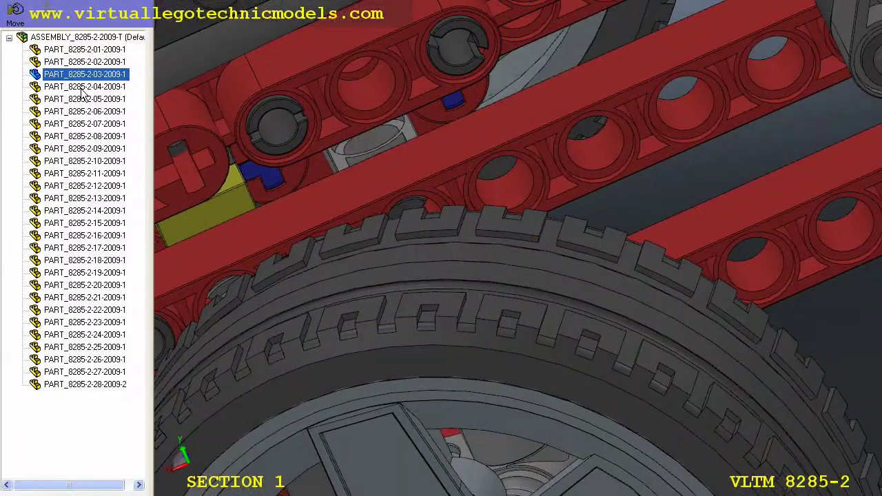
pyautogui.click(81, 87)
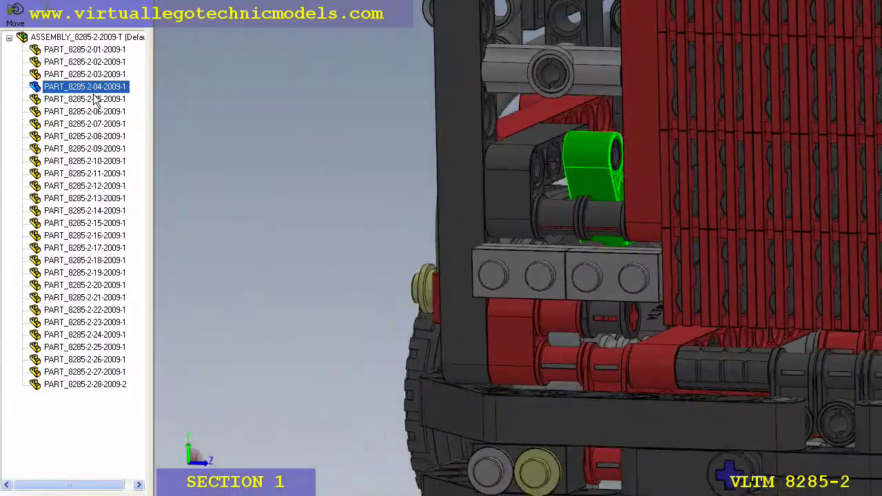
# Highlight PART_8285-2-05, -06, then the curved fender panel PART_8285-2-07 in turn
pyautogui.click(94, 100)
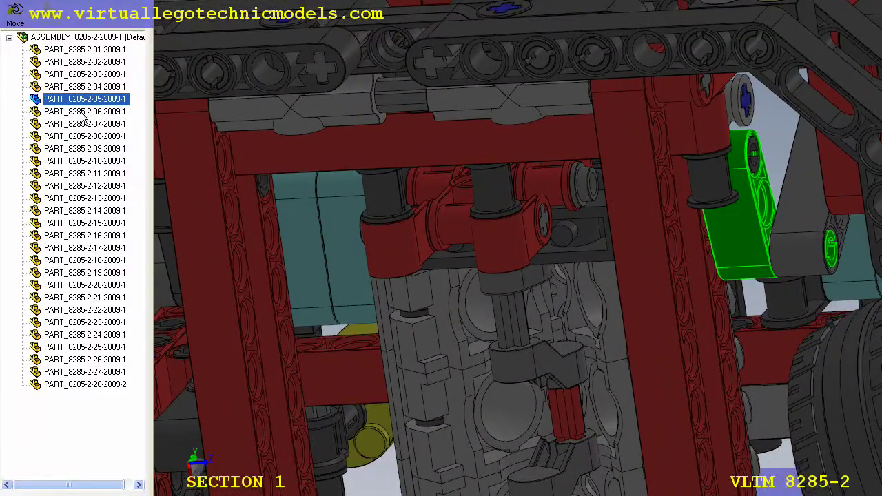
pyautogui.click(83, 112)
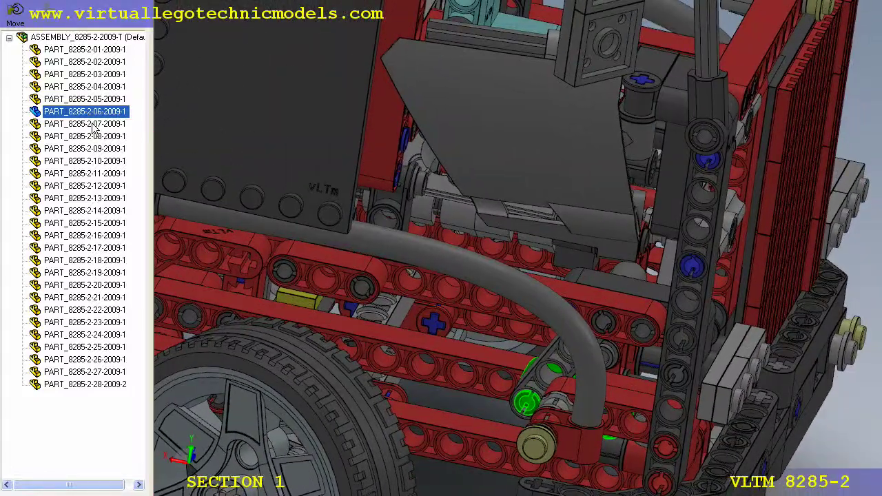
pyautogui.click(92, 125)
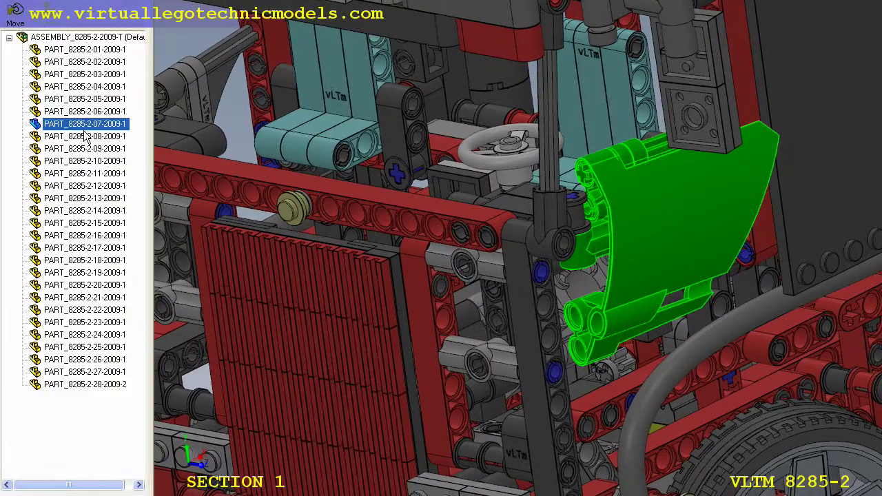
# Highlight PART_8285-2-08, then the tall hanging side panel PART_8285-2-11
pyautogui.click(86, 135)
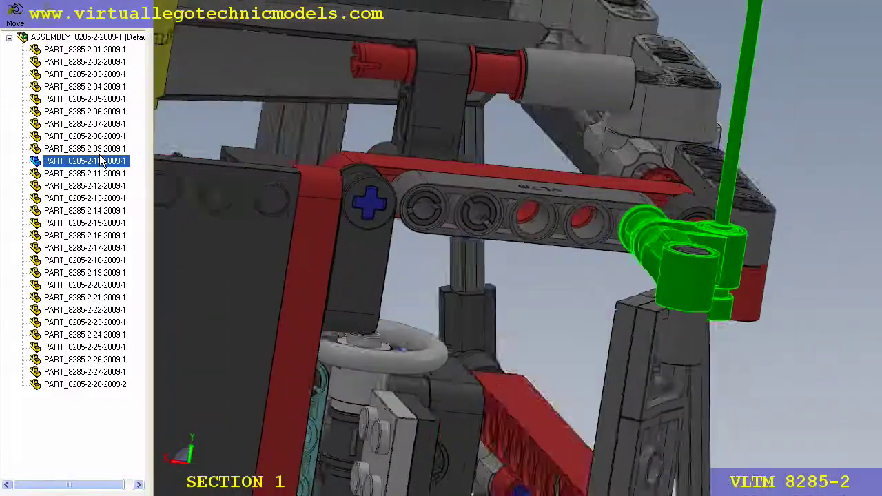
pyautogui.click(100, 168)
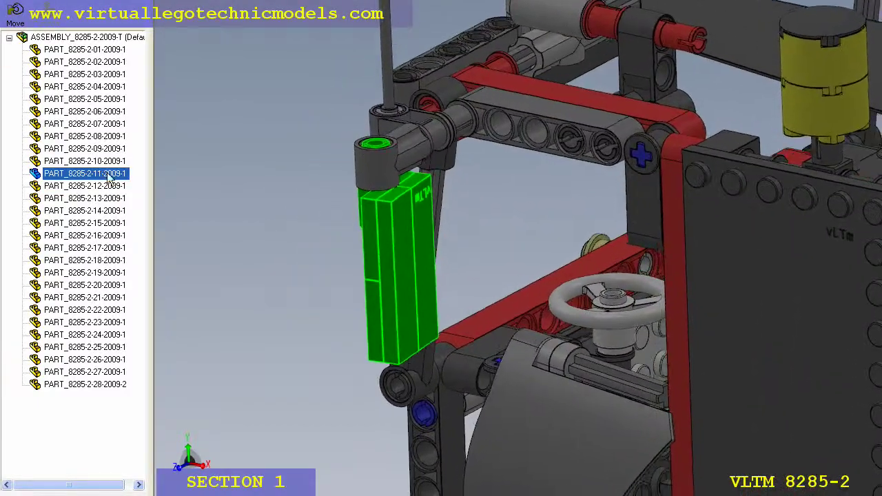
# Highlight PART_8285-2-12, then PART_8285-2-13, in the truck model
pyautogui.click(101, 186)
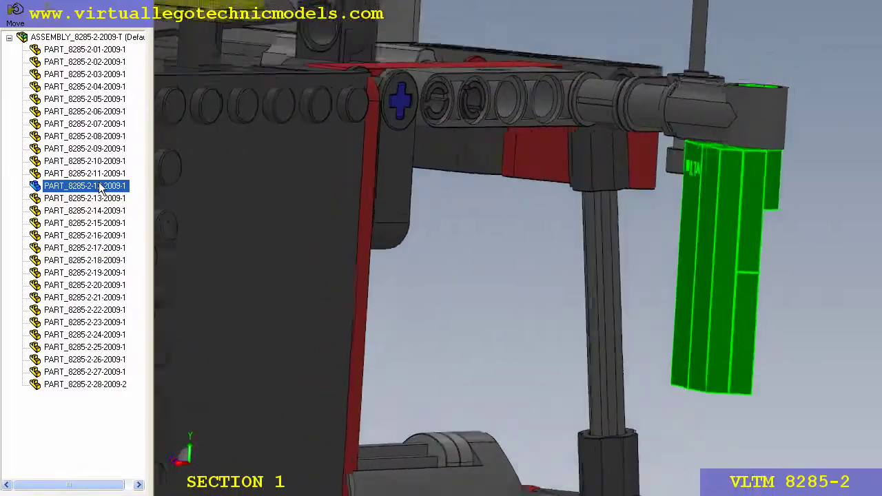
pyautogui.click(108, 198)
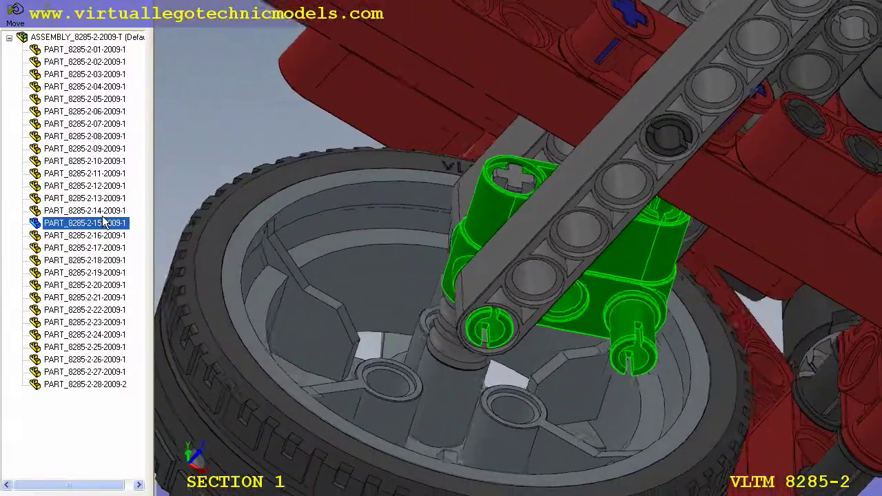
# Highlight PART_8285-2-16, the tyred wheel, in green
pyautogui.click(104, 235)
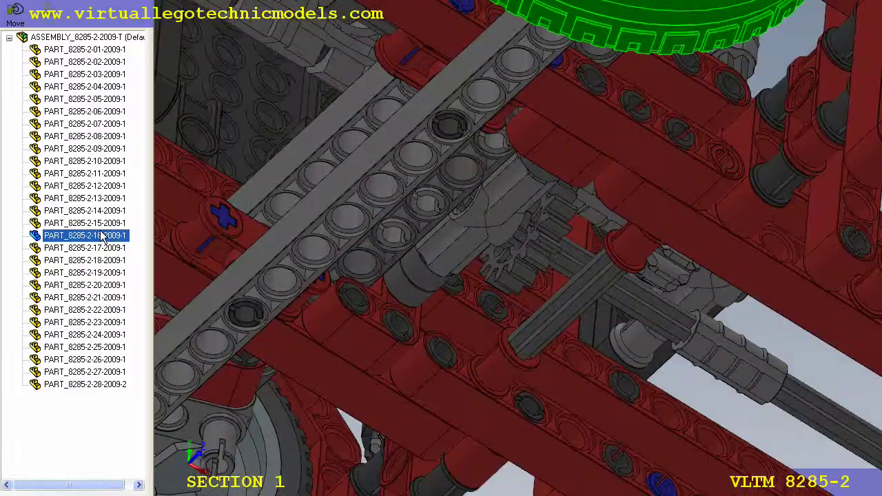